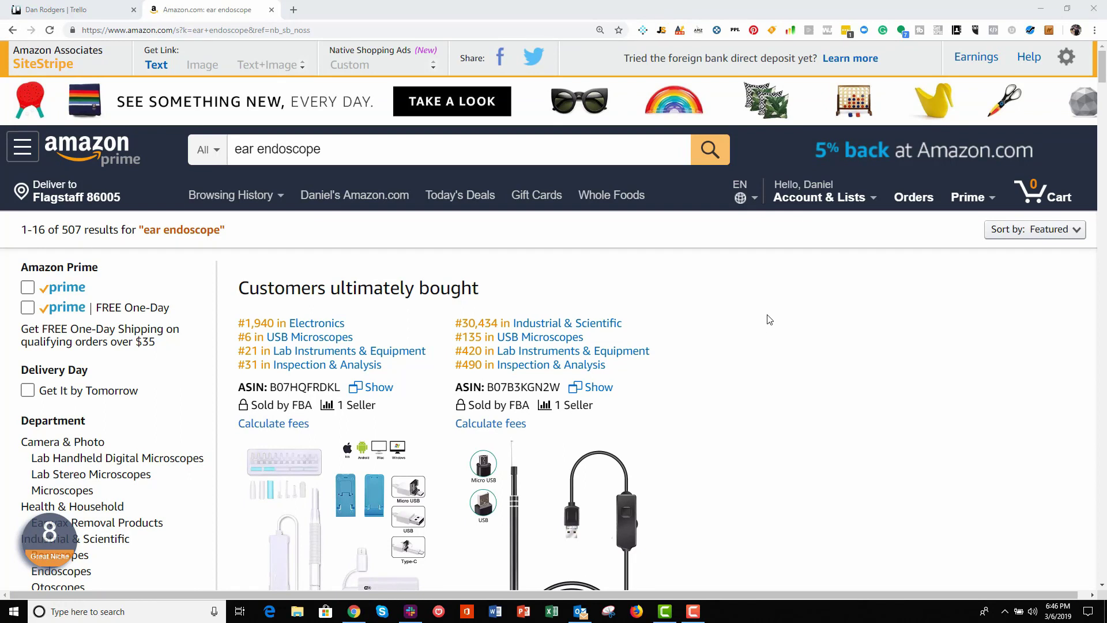
scroll(445, 145, down, 3)
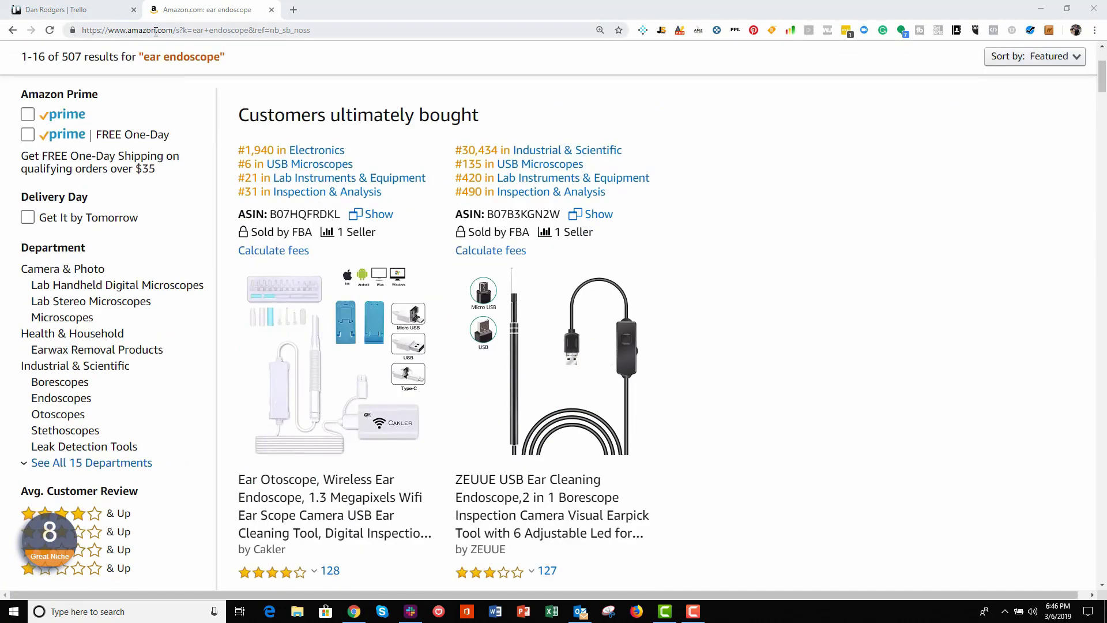
drag(156, 31, 181, 31)
click(946, 284)
scroll(922, 259, up, 3)
scroll(284, 155, down, 2)
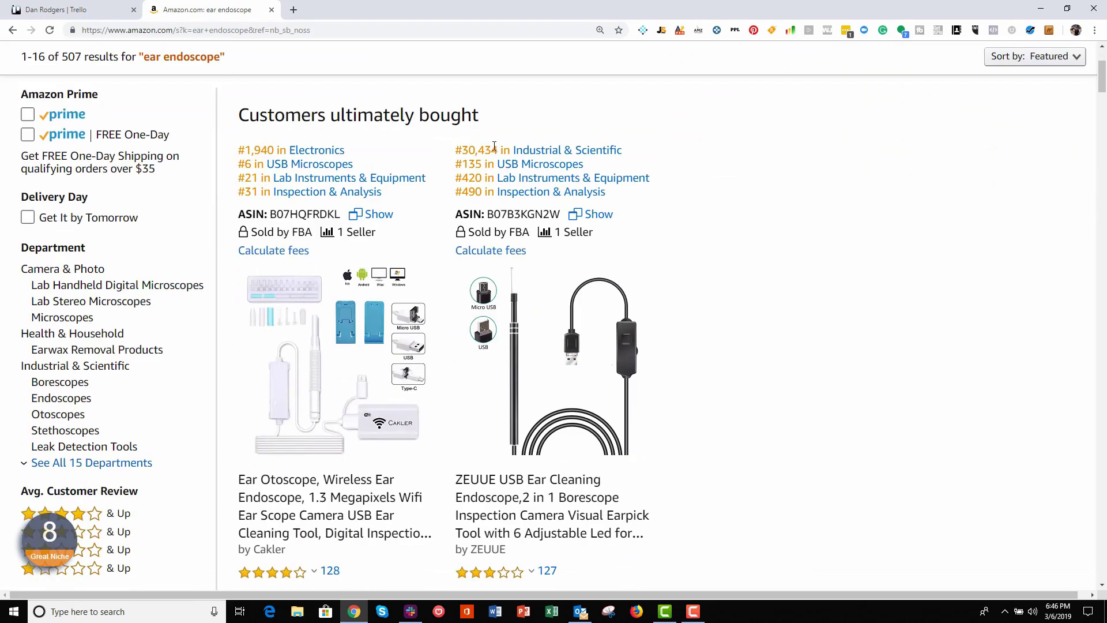
scroll(495, 156, down, 4)
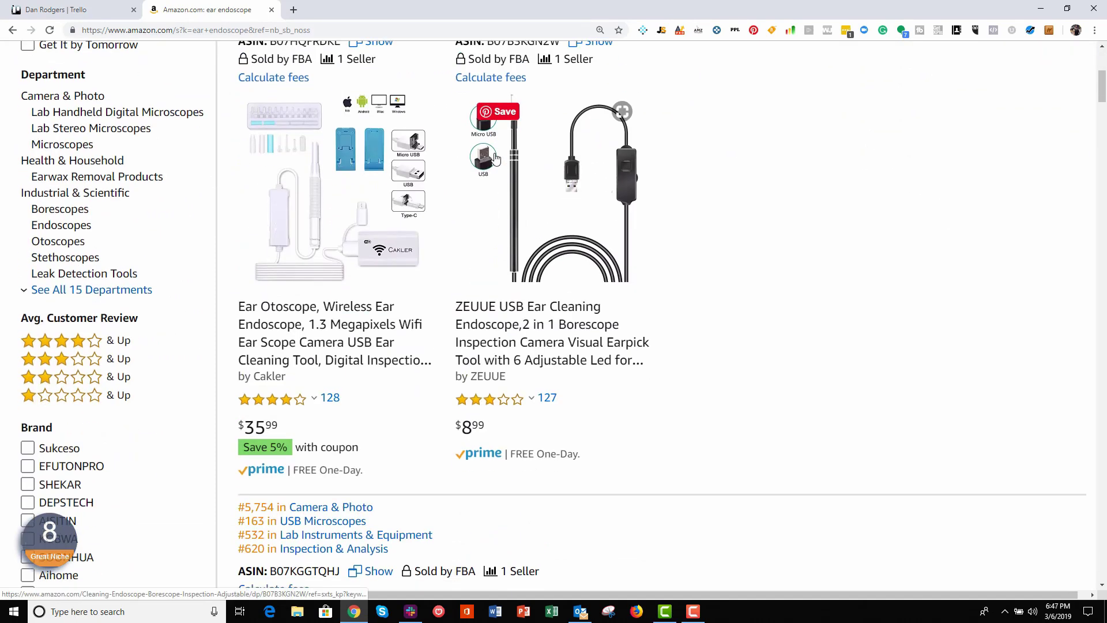
scroll(609, 205, up, 4)
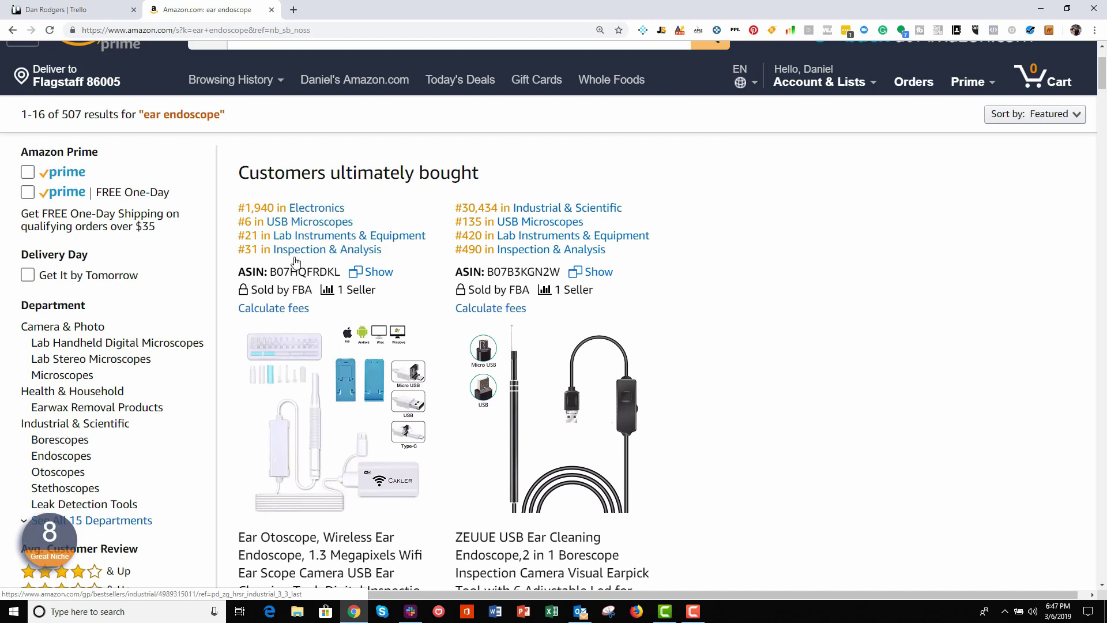
scroll(296, 262, down, 10)
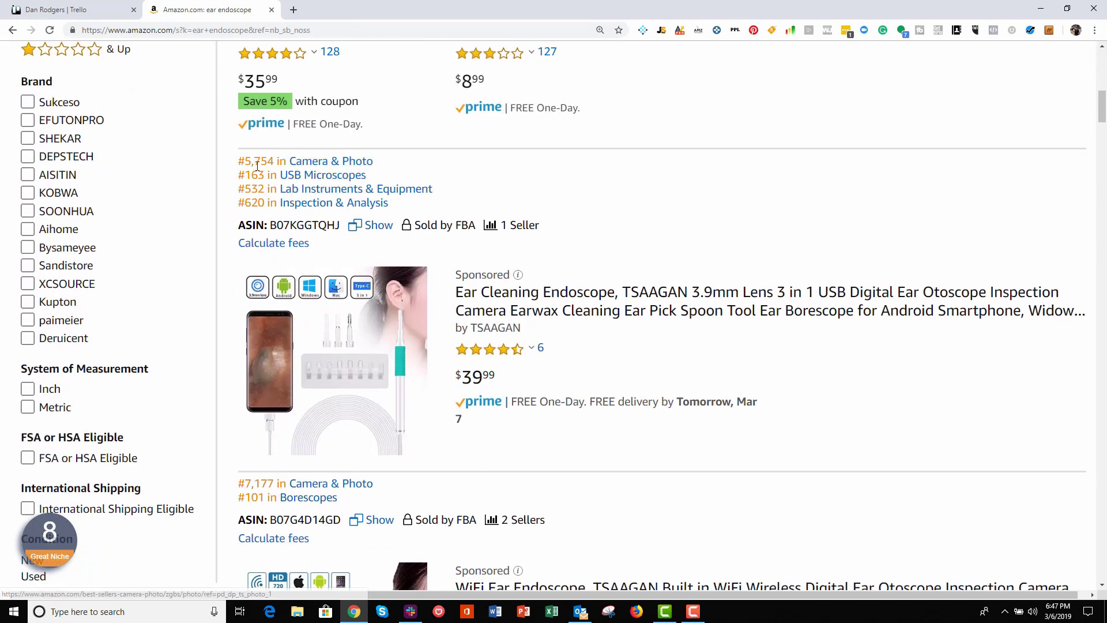
drag(381, 161, 294, 158)
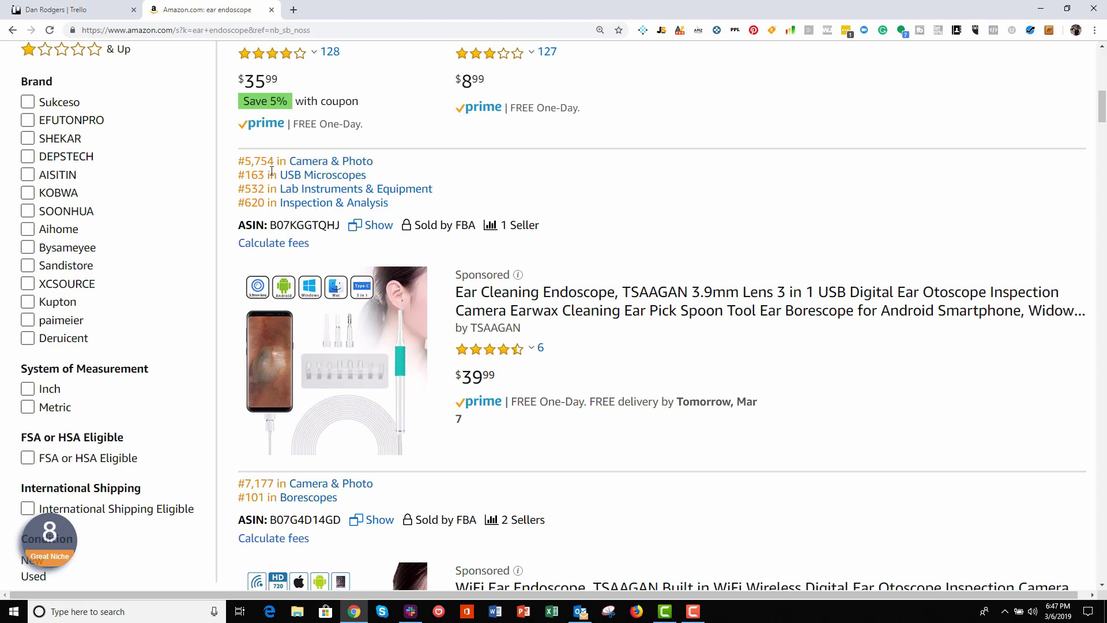
scroll(275, 173, down, 5)
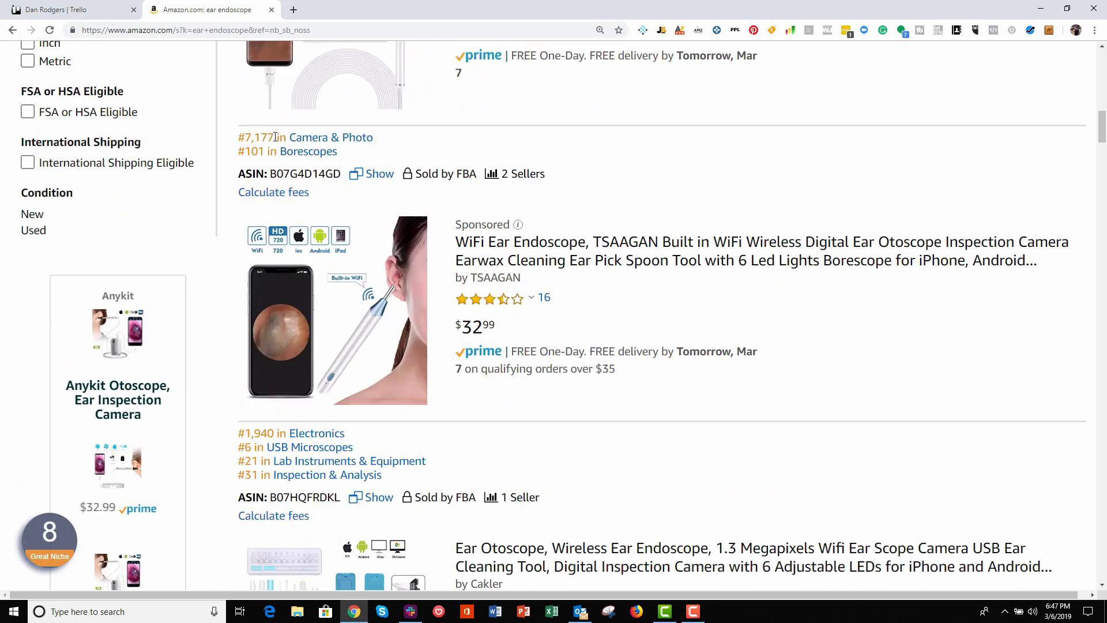
scroll(277, 138, down, 3)
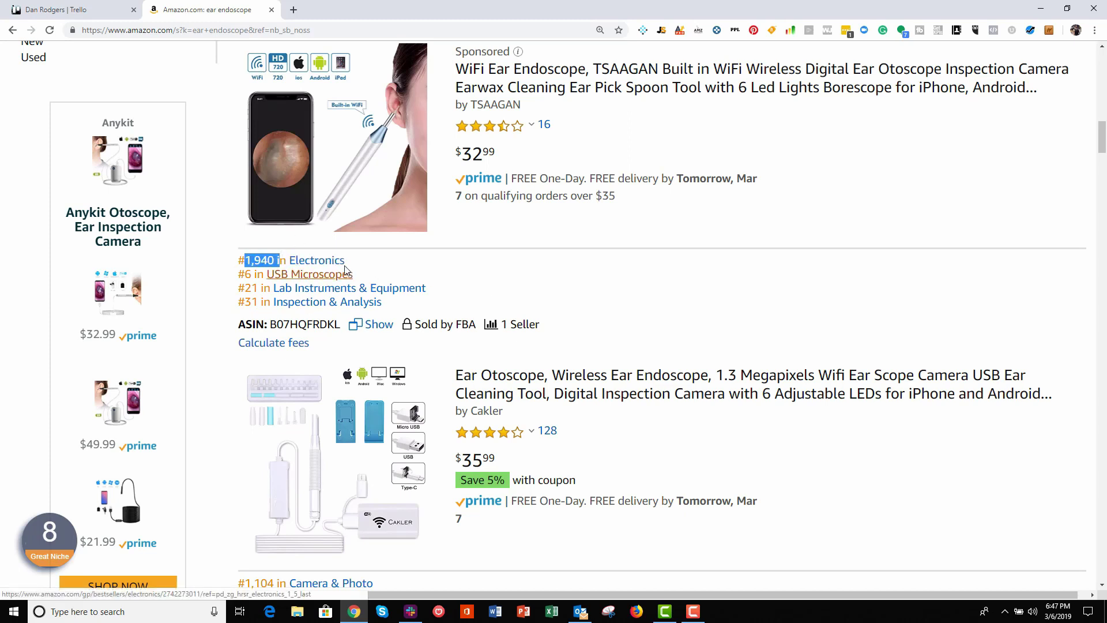
click(872, 295)
scroll(538, 223, up, 4)
scroll(338, 252, down, 4)
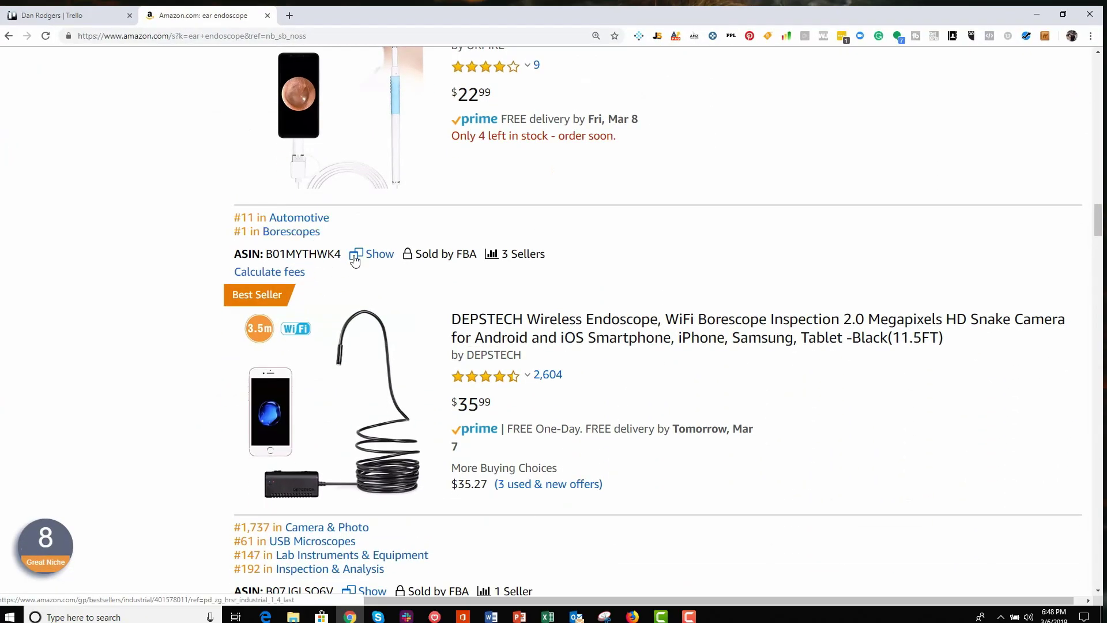
scroll(315, 239, down, 5)
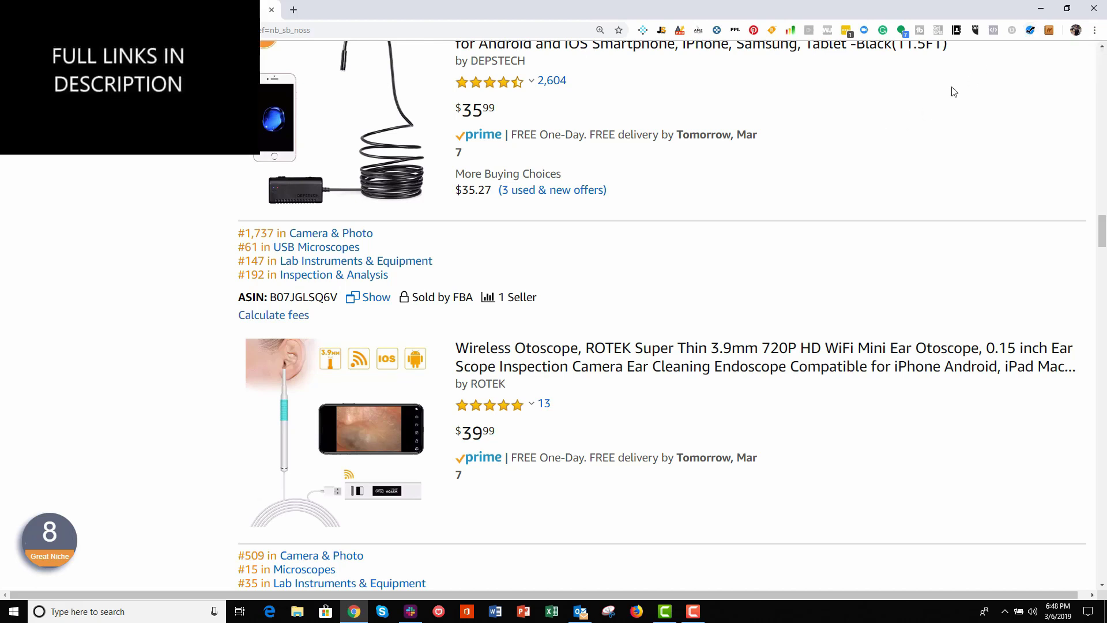
scroll(332, 196, down, 2)
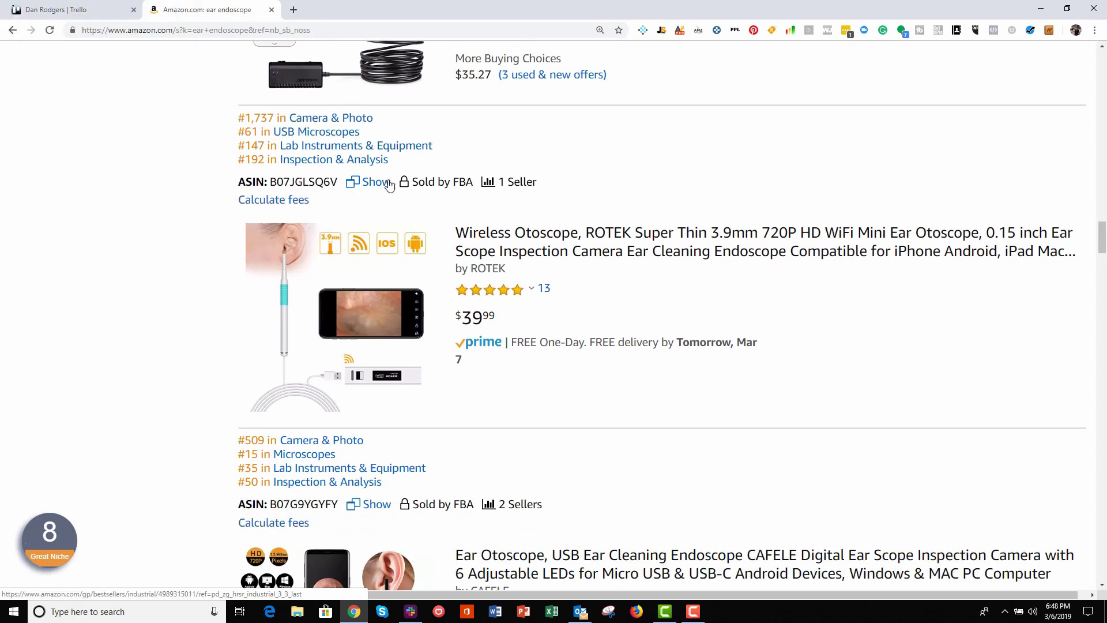
scroll(387, 234, down, 5)
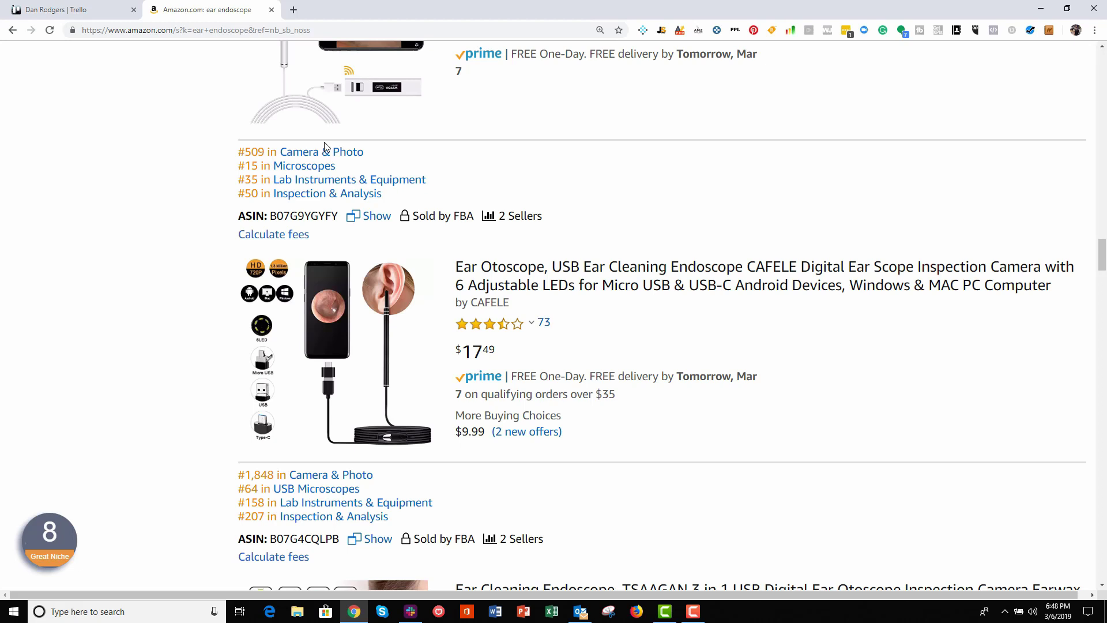
scroll(445, 220, down, 1)
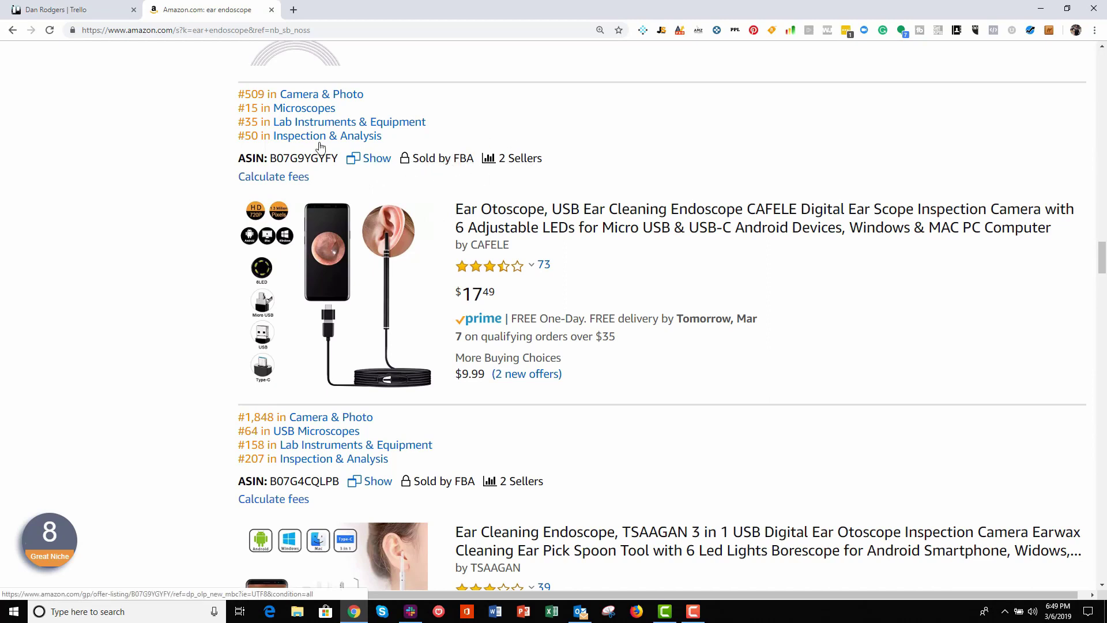
click(274, 178)
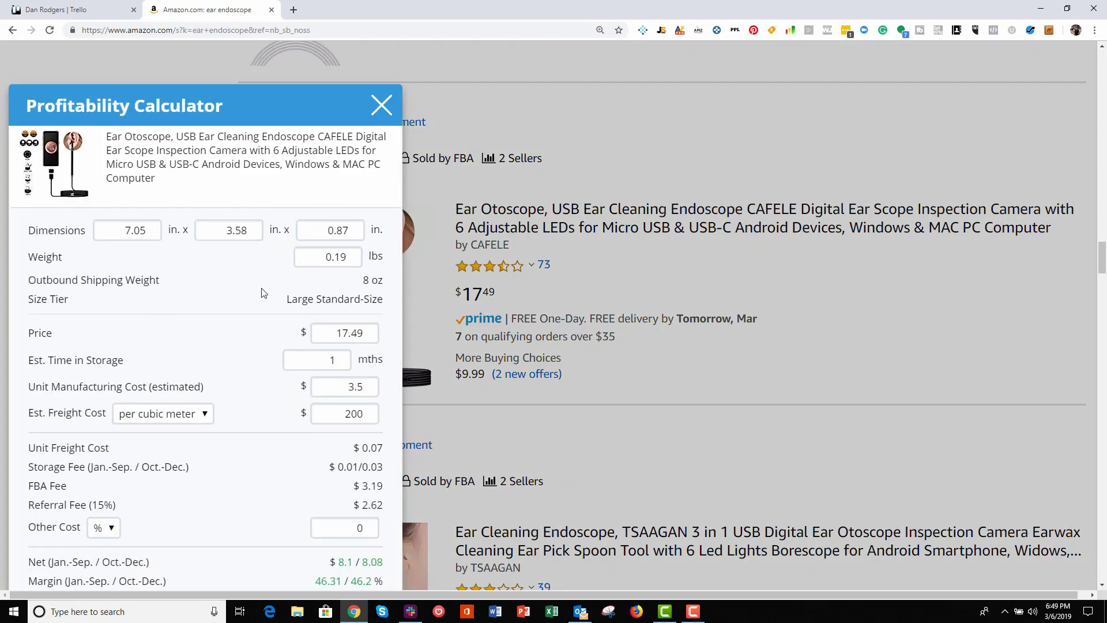
scroll(245, 309, down, 4)
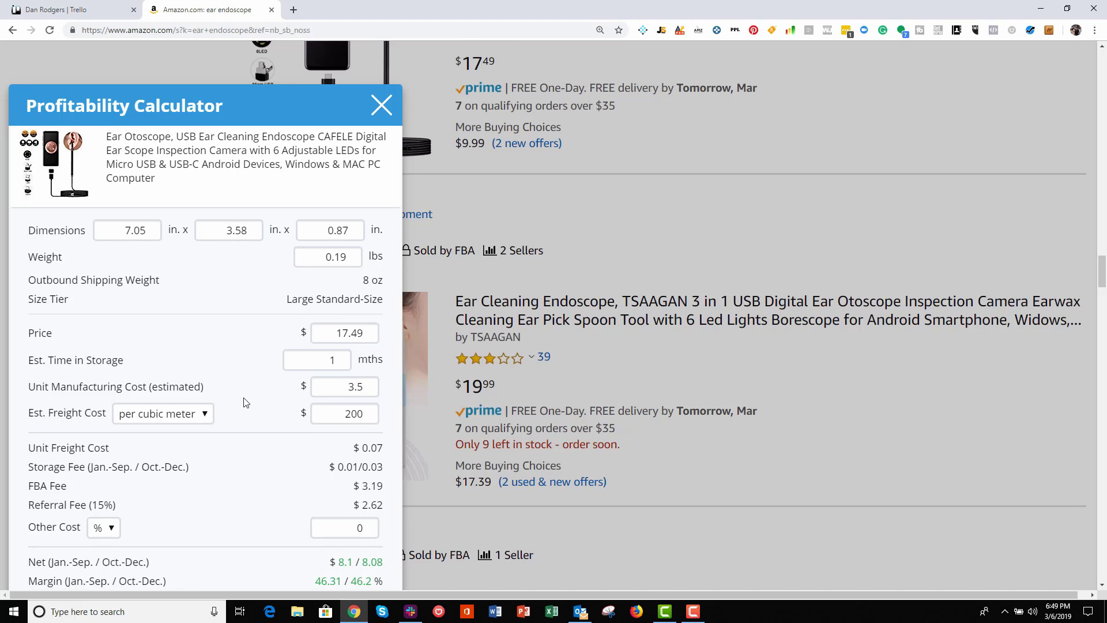
click(381, 106)
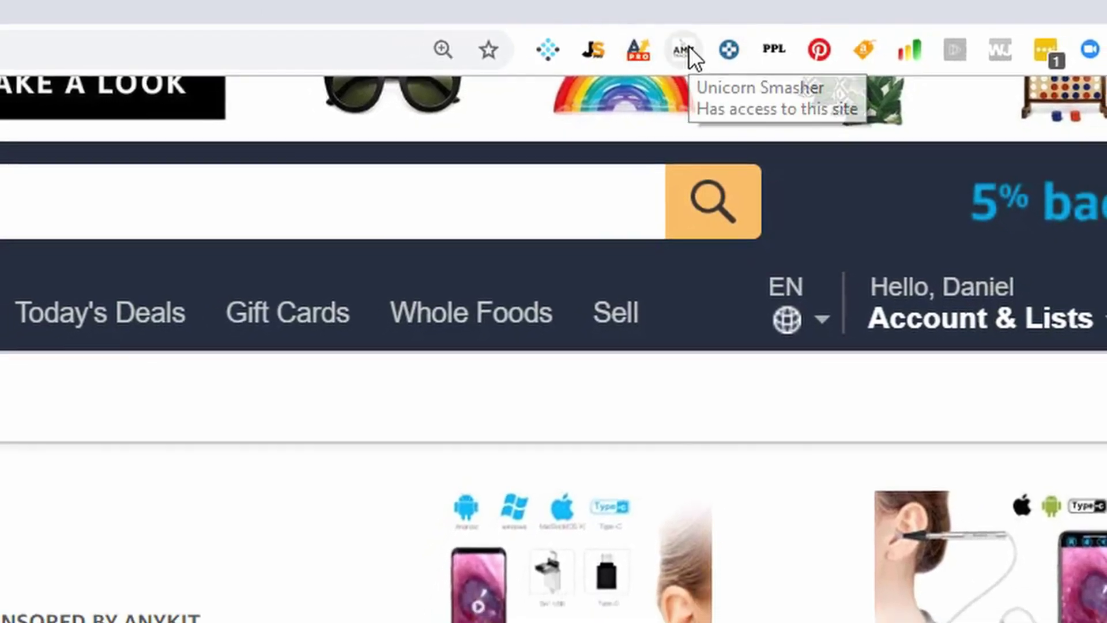
click(688, 46)
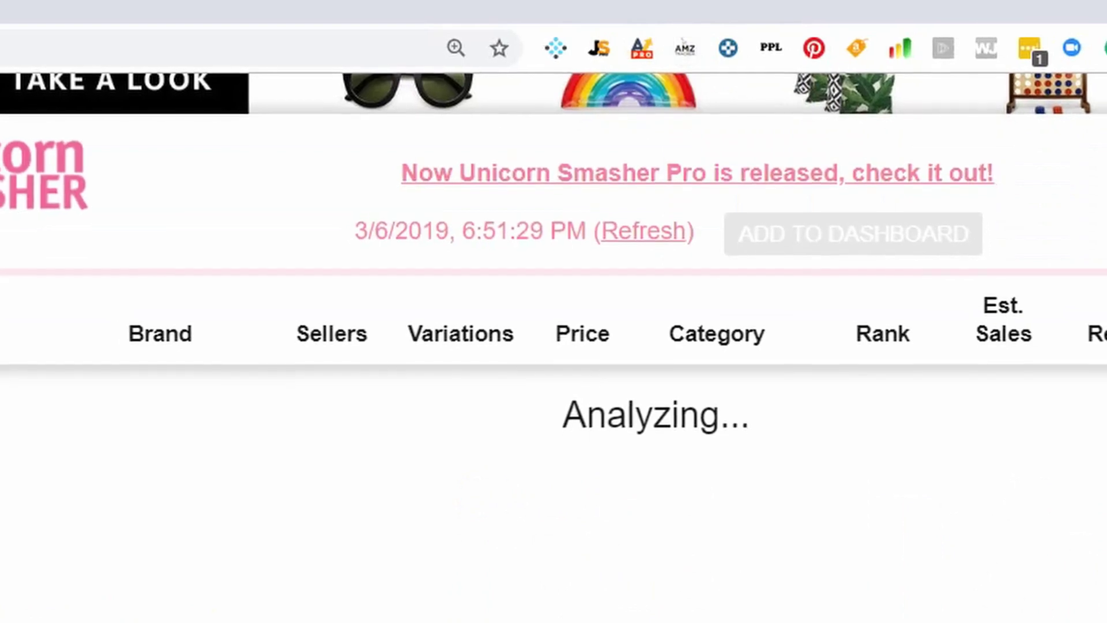
click(1050, 128)
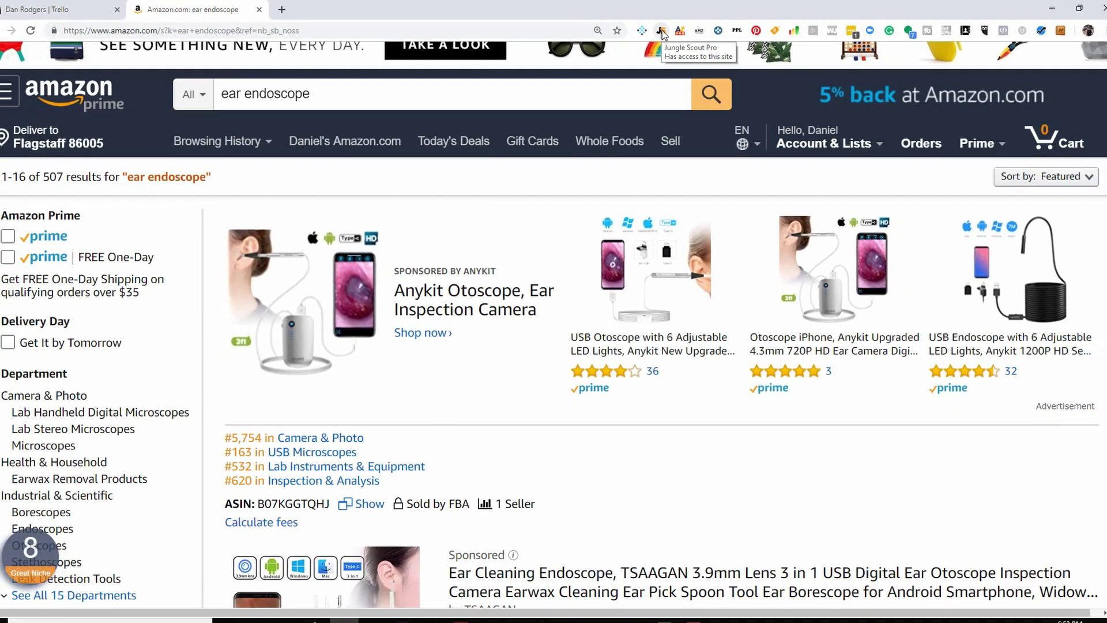
click(660, 31)
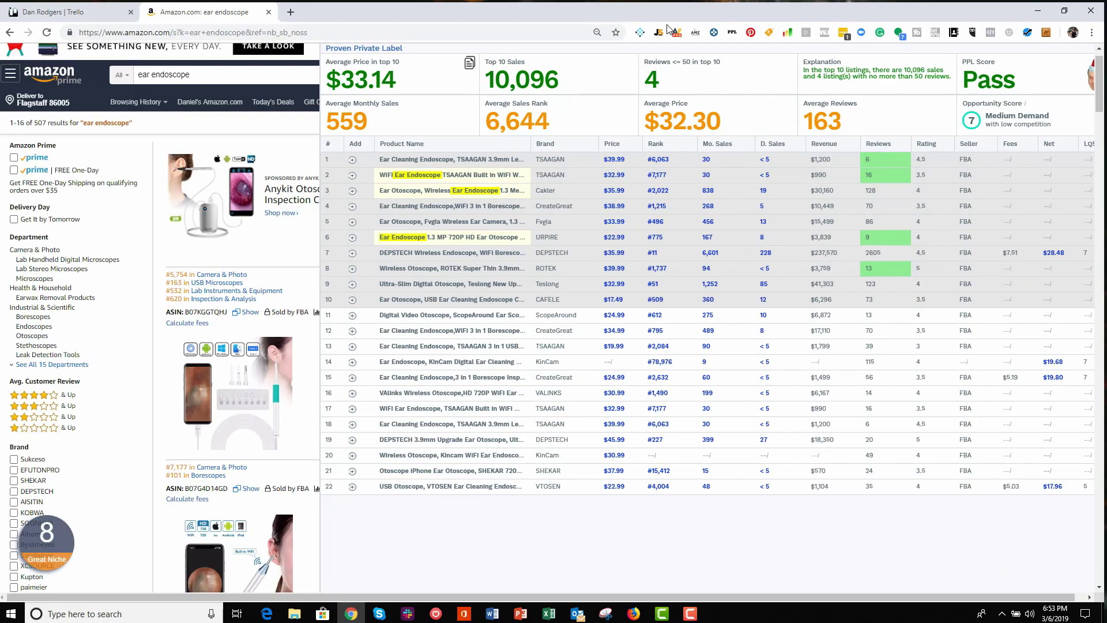
click(641, 33)
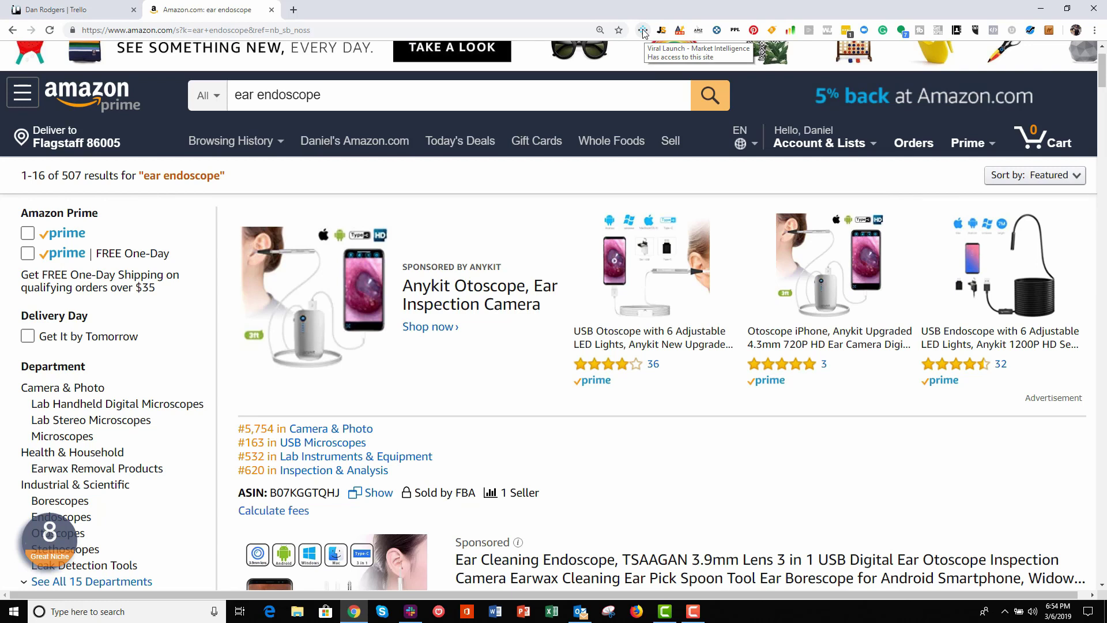
Open Viral Launch for 'ear endoscope' and scroll its table to compare monthly sales and review counts
click(643, 32)
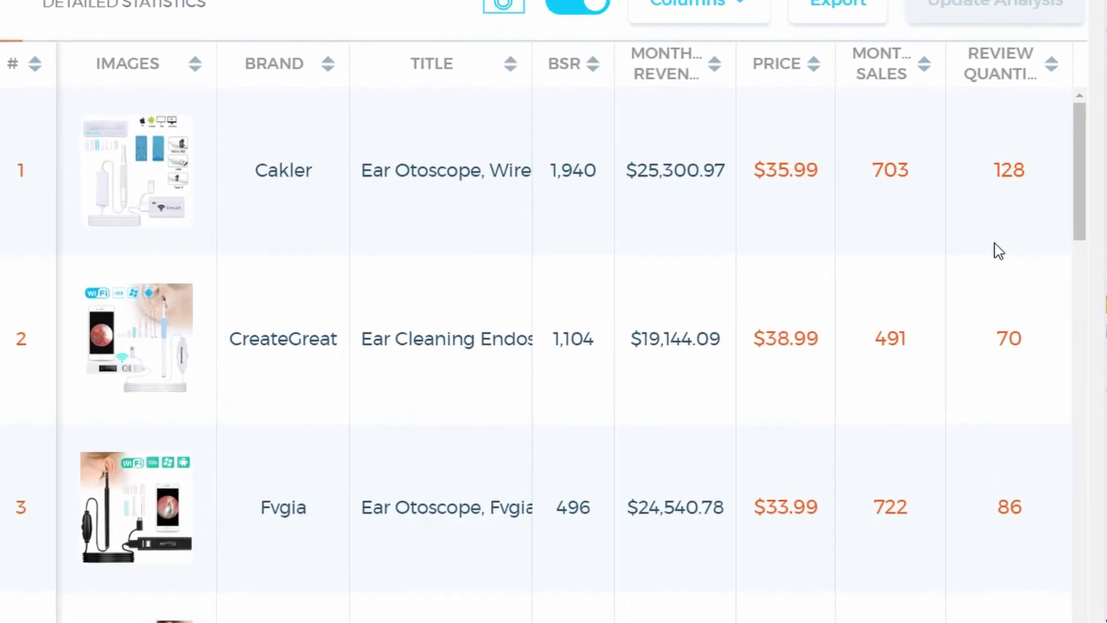
scroll(923, 242, down, 2)
scroll(1021, 173, up, 2)
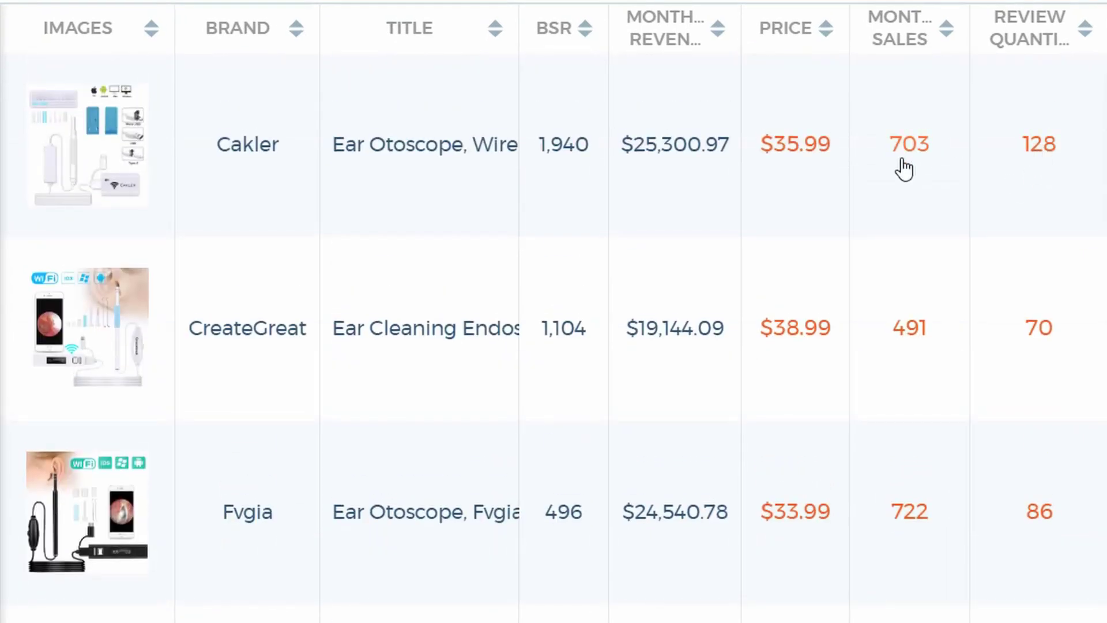
scroll(918, 156, down, 2)
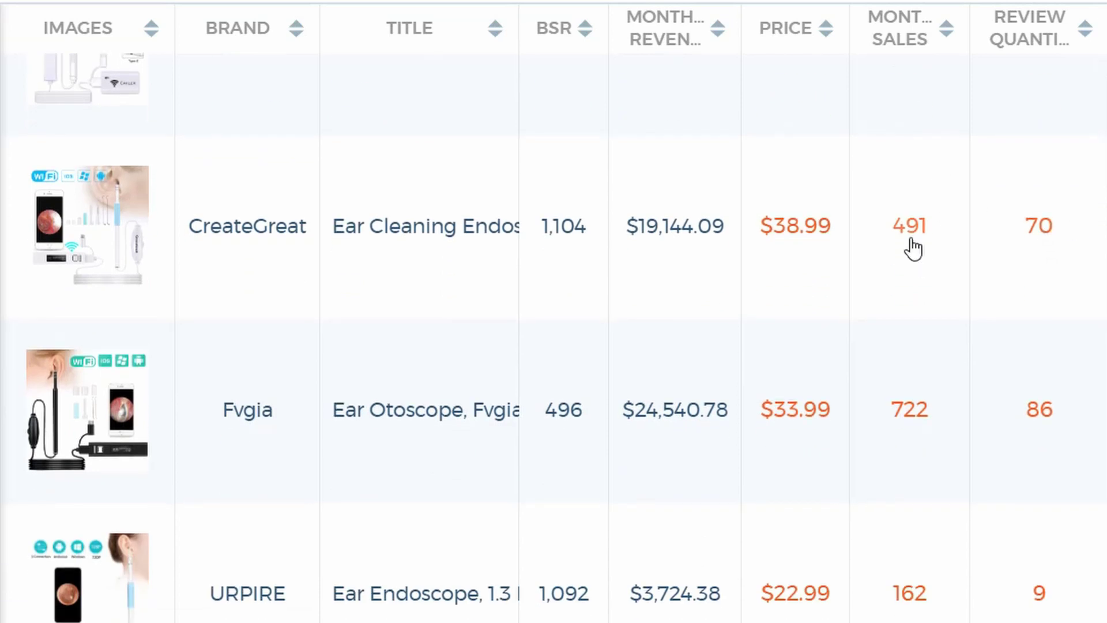
scroll(913, 249, down, 2)
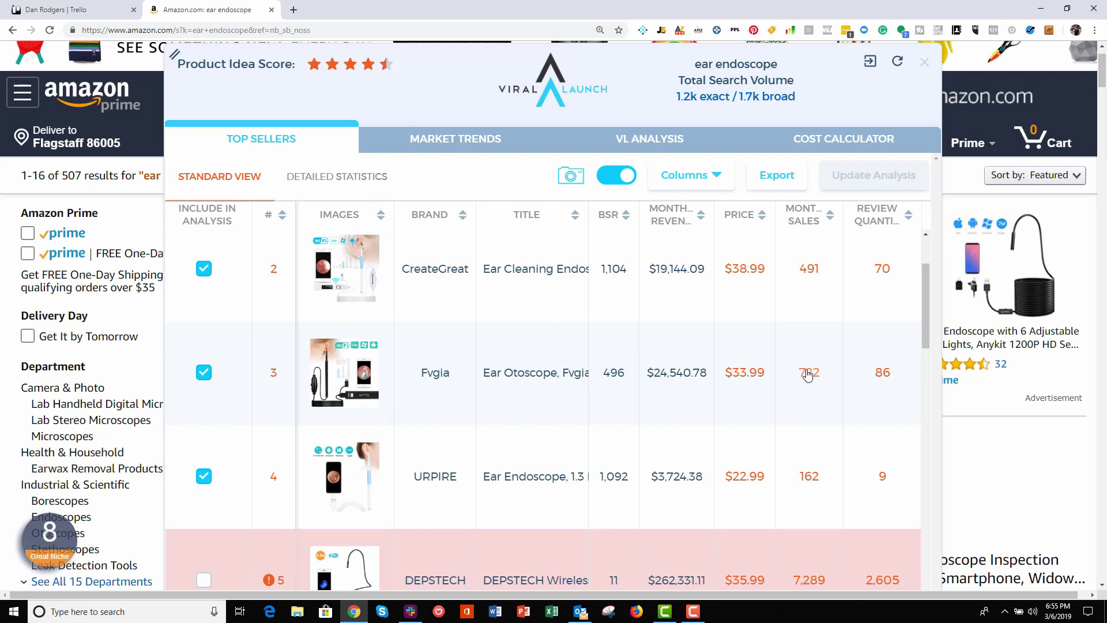
scroll(824, 363, down, 3)
scroll(873, 350, down, 14)
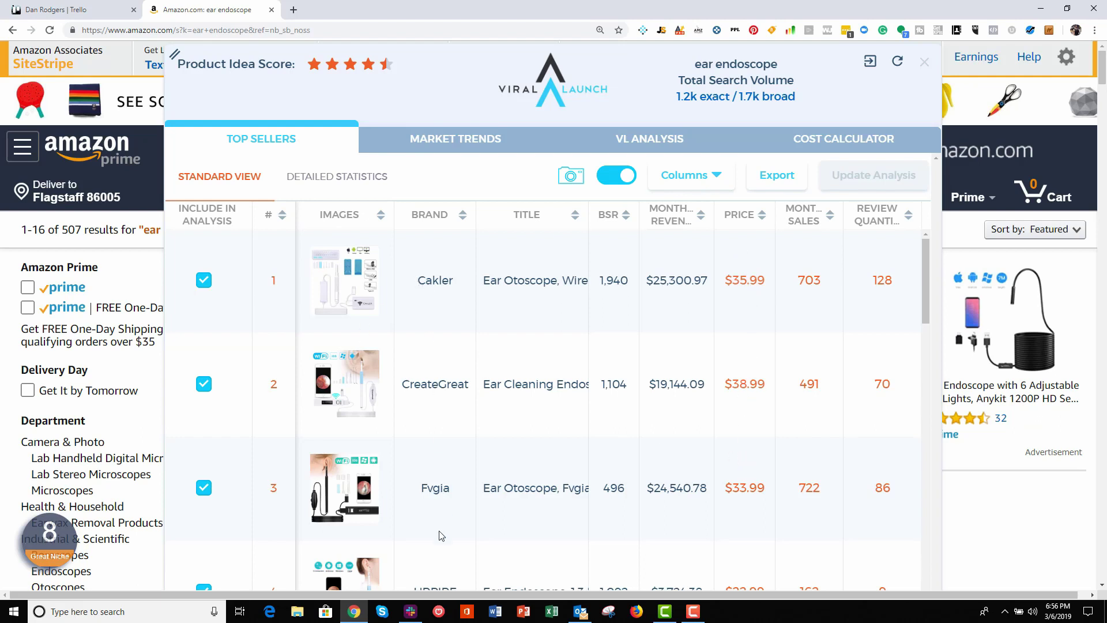
Review the Viral Launch table once more, then close the overlay with Esc
scroll(442, 410, down, 7)
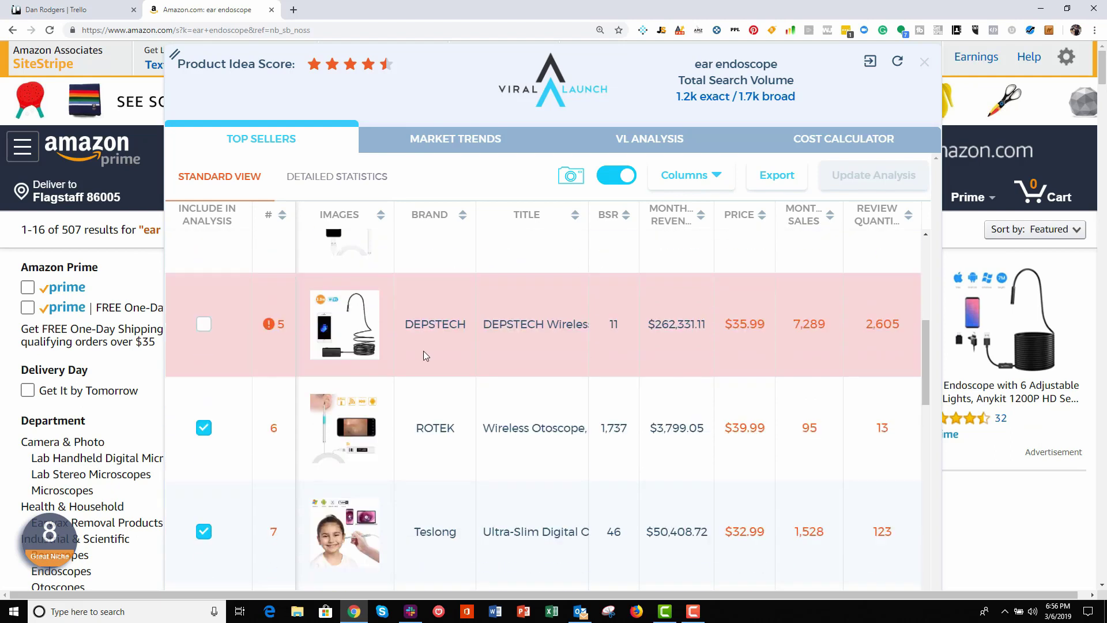
scroll(434, 354, down, 3)
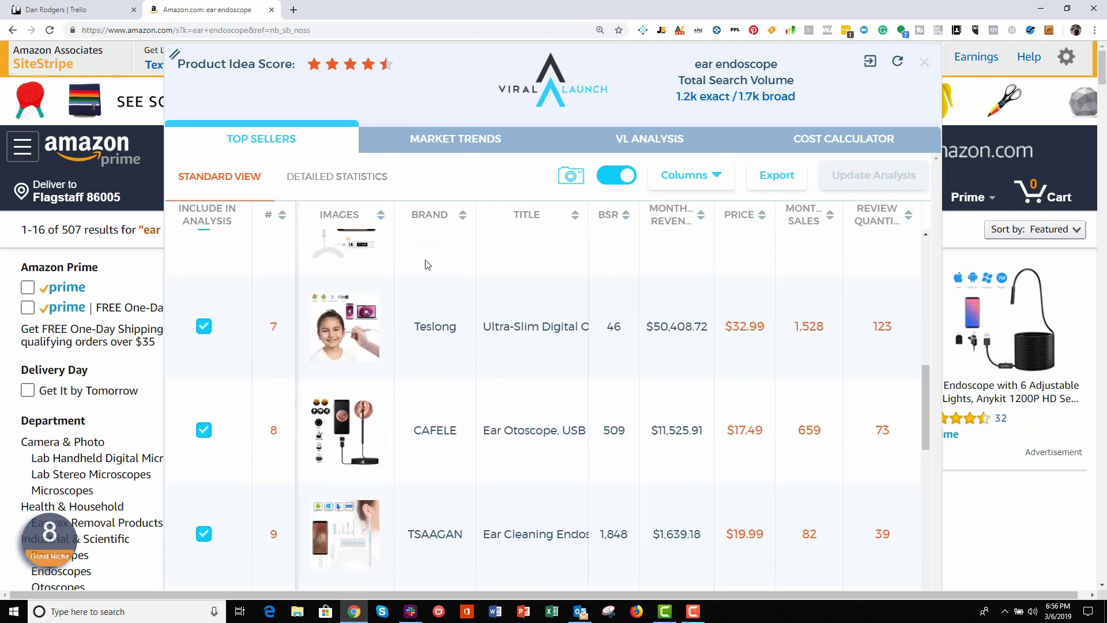
scroll(432, 448, down, 4)
scroll(447, 404, up, 15)
scroll(448, 390, up, 2)
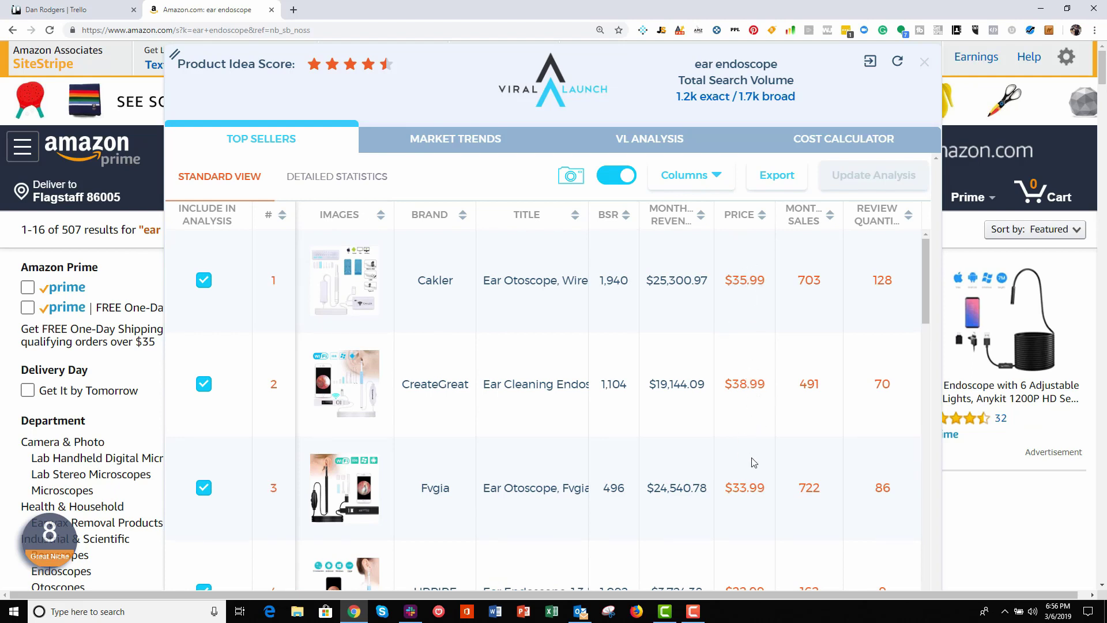
scroll(740, 350, down, 2)
scroll(749, 399, down, 3)
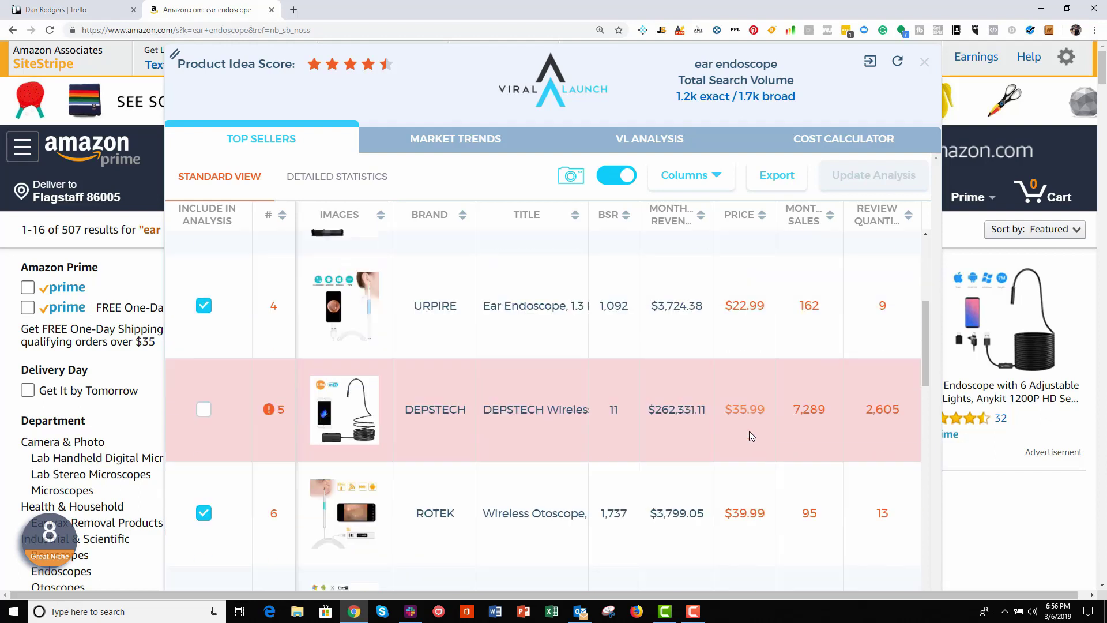
scroll(752, 423, up, 4)
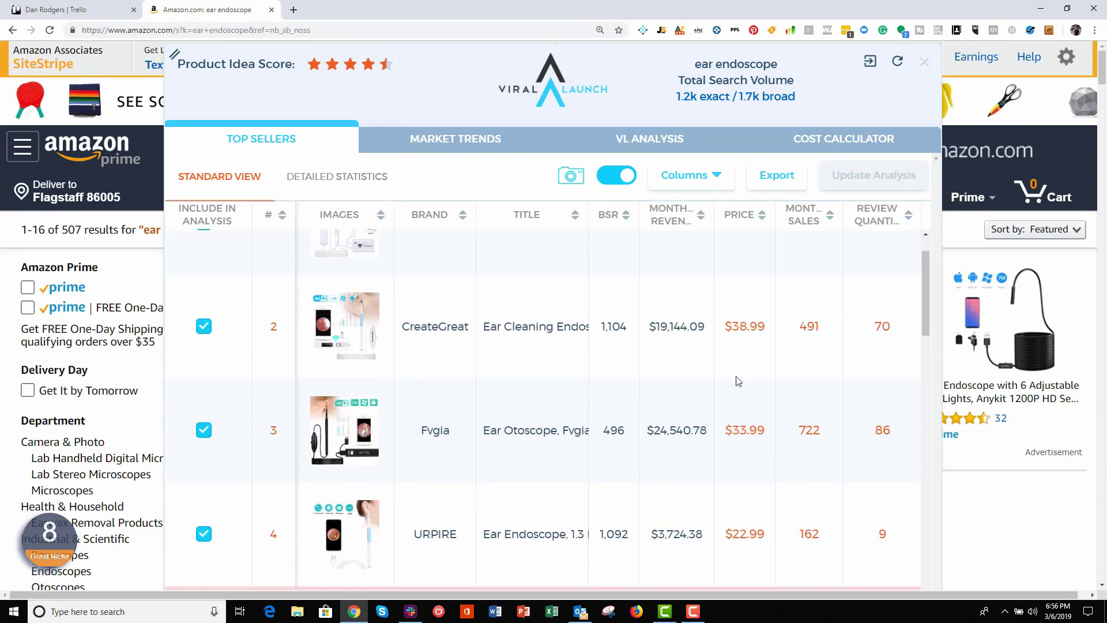
key(Escape)
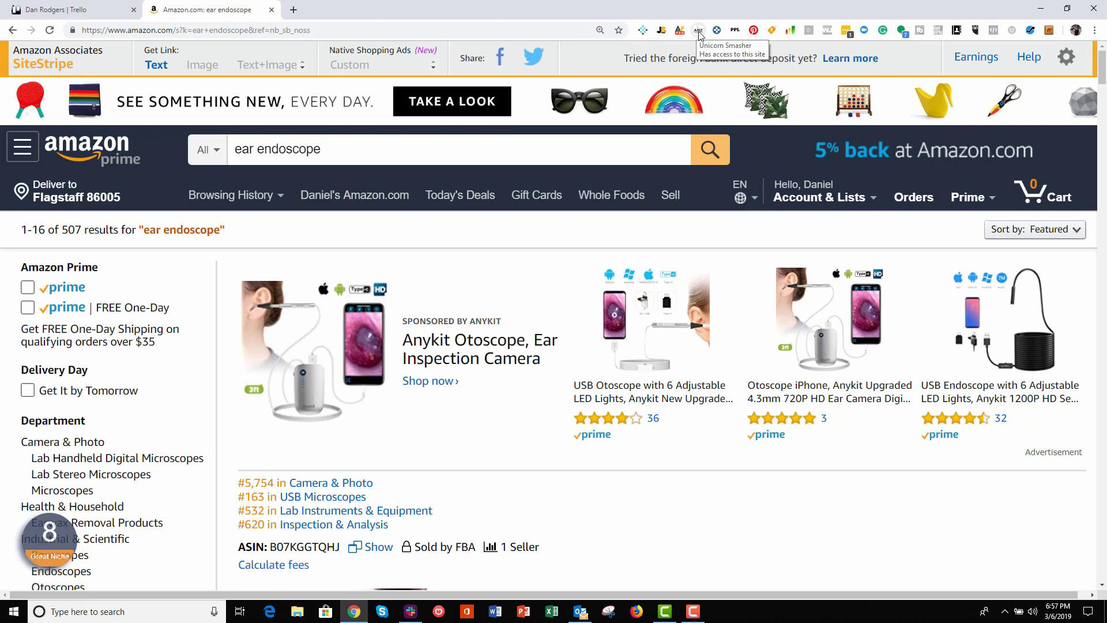
Find the CreateGreat WiFi ear endoscope ($38.99) and highlight its #1,104 Camera & Photo rank
scroll(754, 194, down, 5)
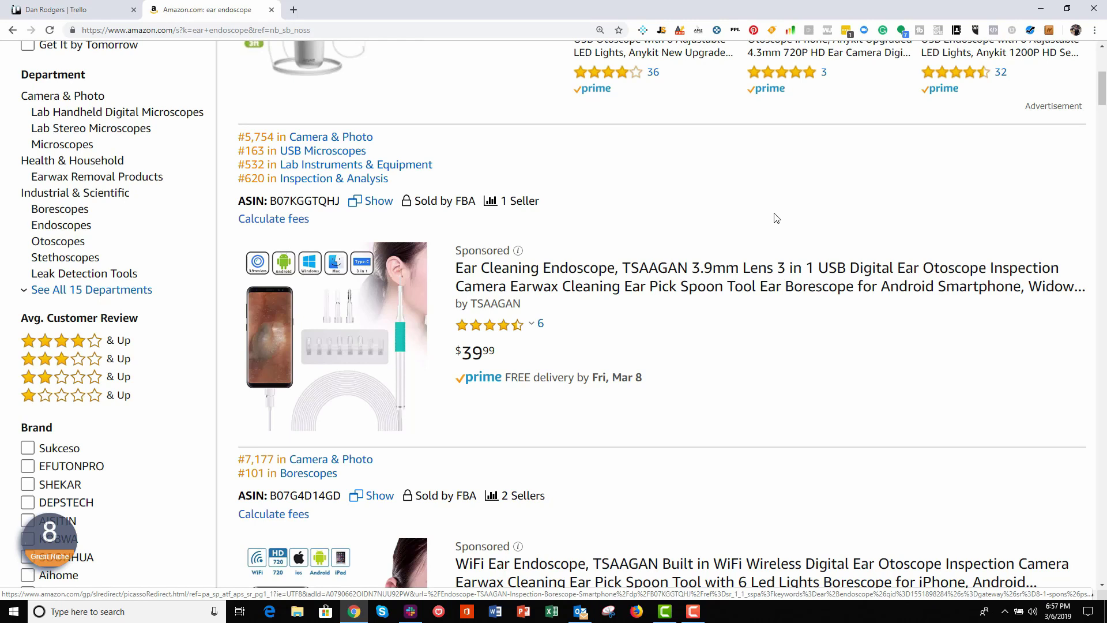
scroll(776, 217, down, 15)
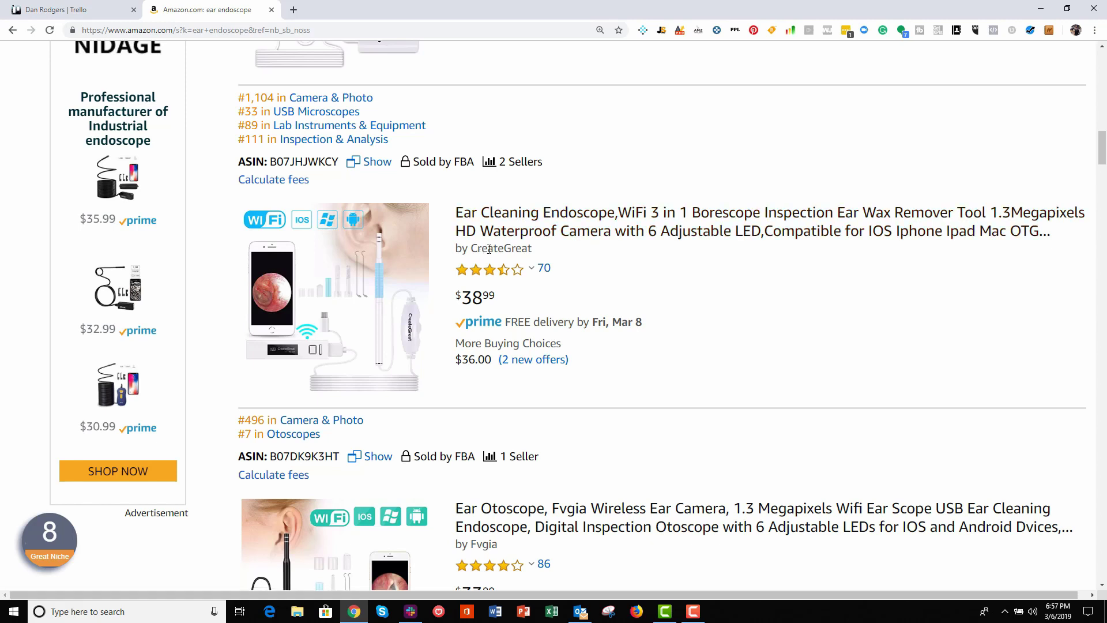
scroll(351, 176, up, 1)
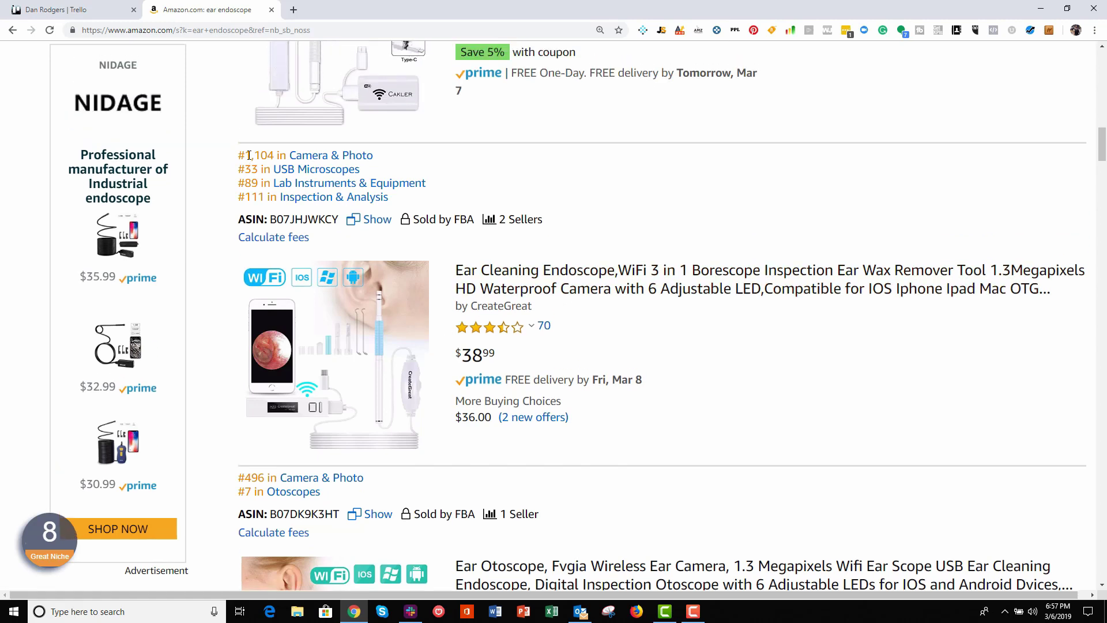
drag(245, 156, 384, 158)
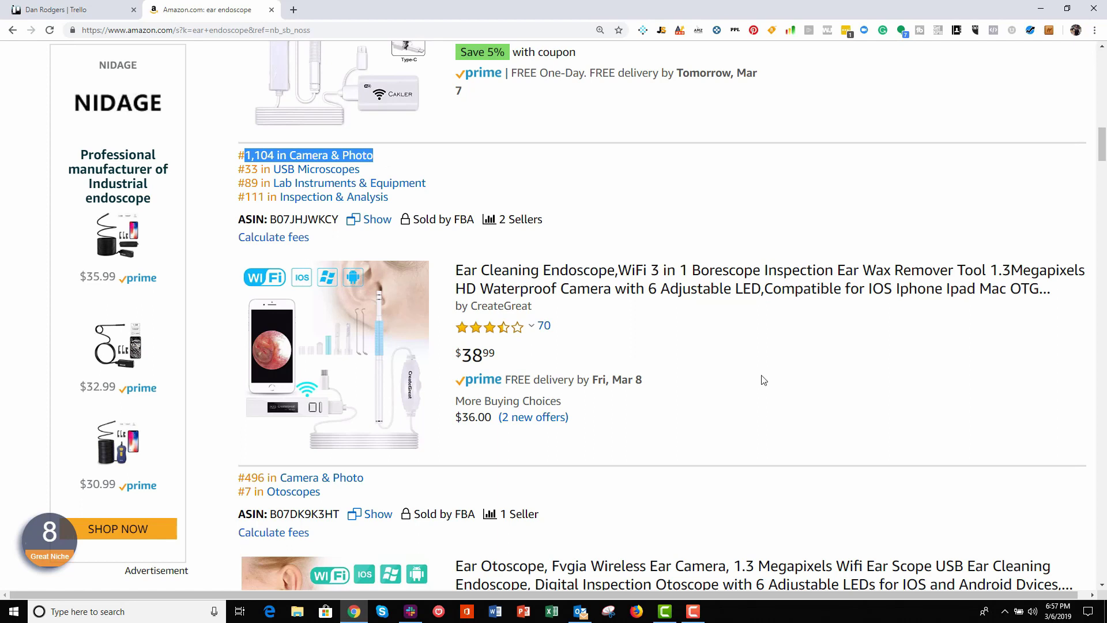
click(834, 372)
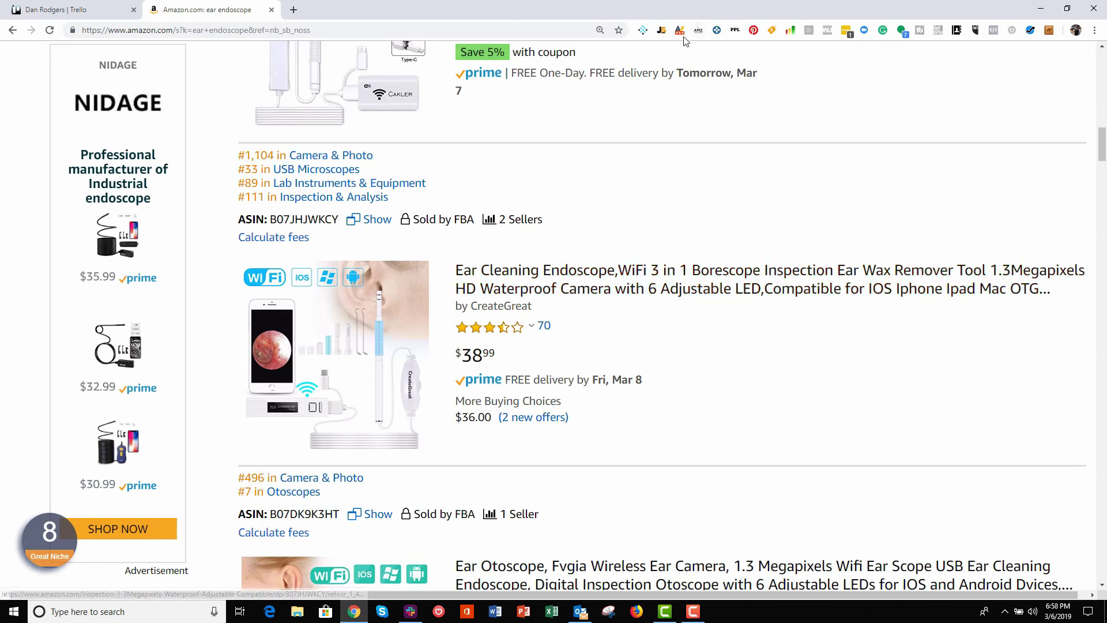
Open the CreateGreat endoscope listing, try adding Sales Rank to Keepa's chart, and dismiss the Premium popup
click(533, 281)
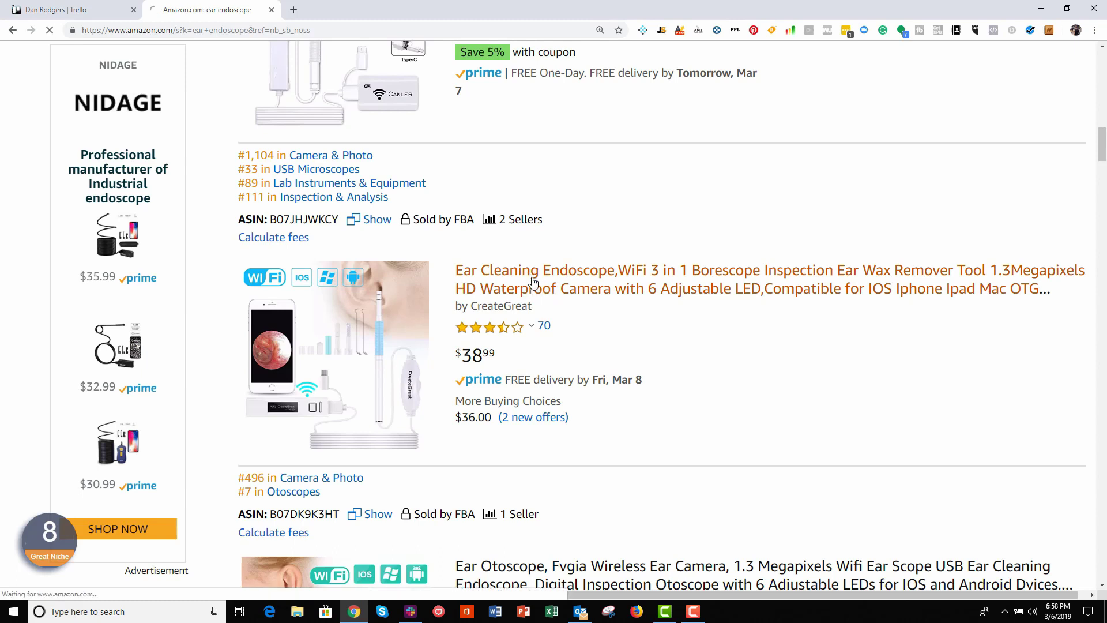
scroll(608, 242, down, 8)
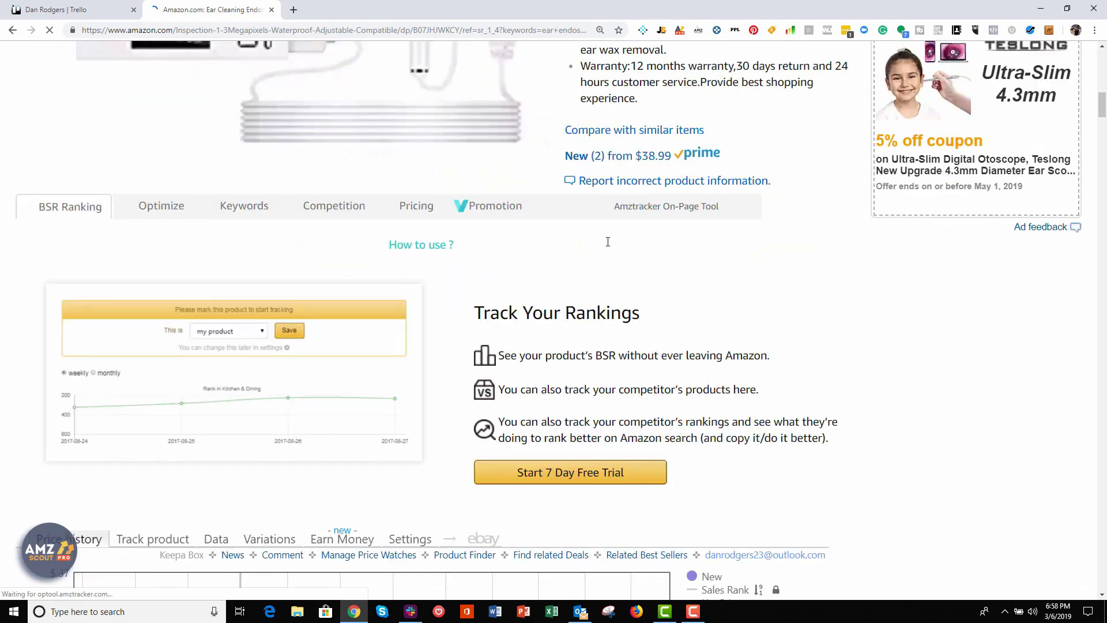
scroll(608, 241, down, 10)
scroll(609, 242, up, 3)
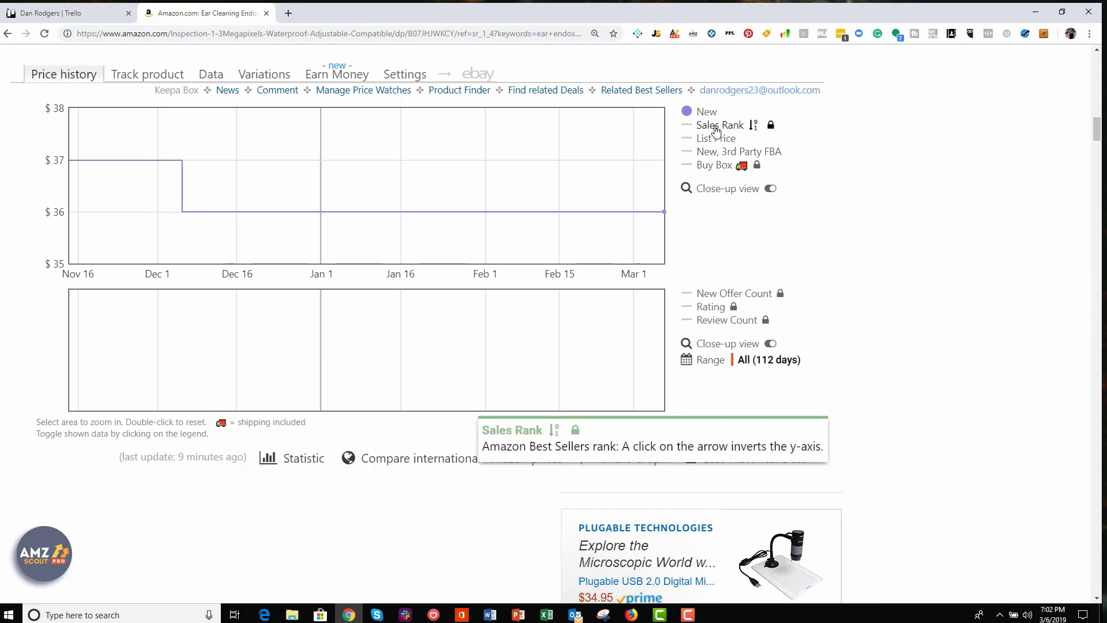
click(716, 129)
click(686, 152)
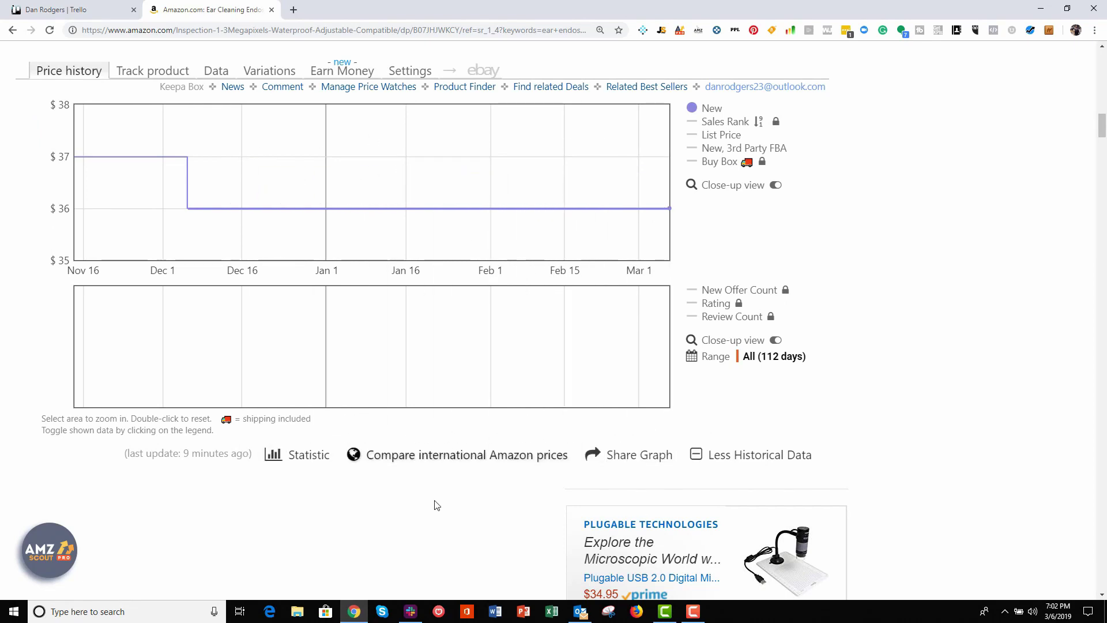
Show Keepa's statistics: New $36.00 lowest/current, $36.99 highest, sales rank currently #1,215
mouse_move(304, 460)
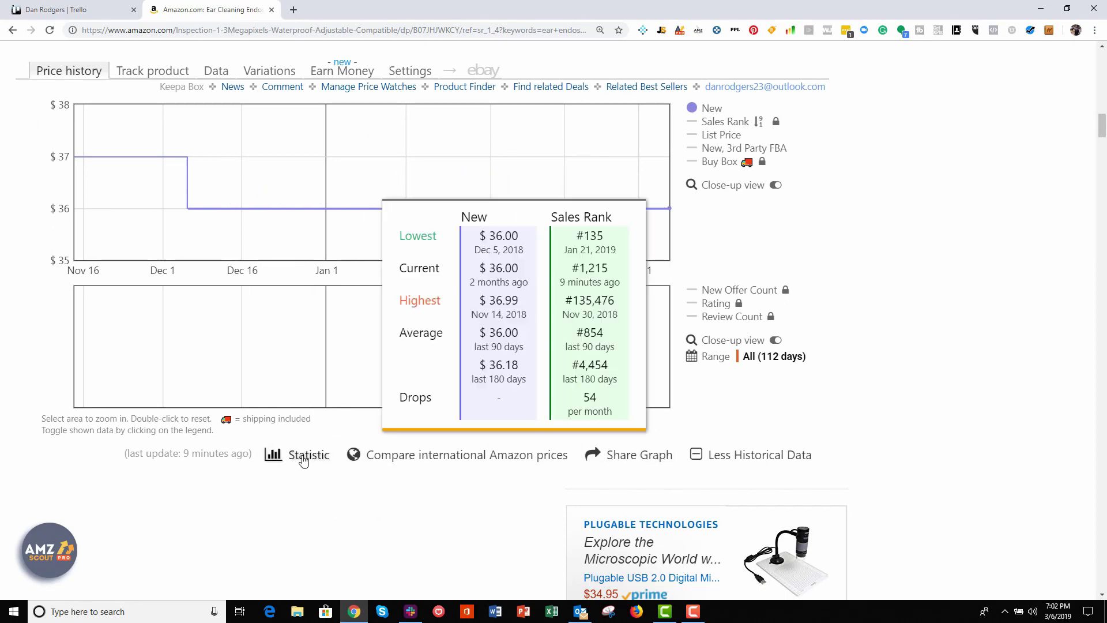